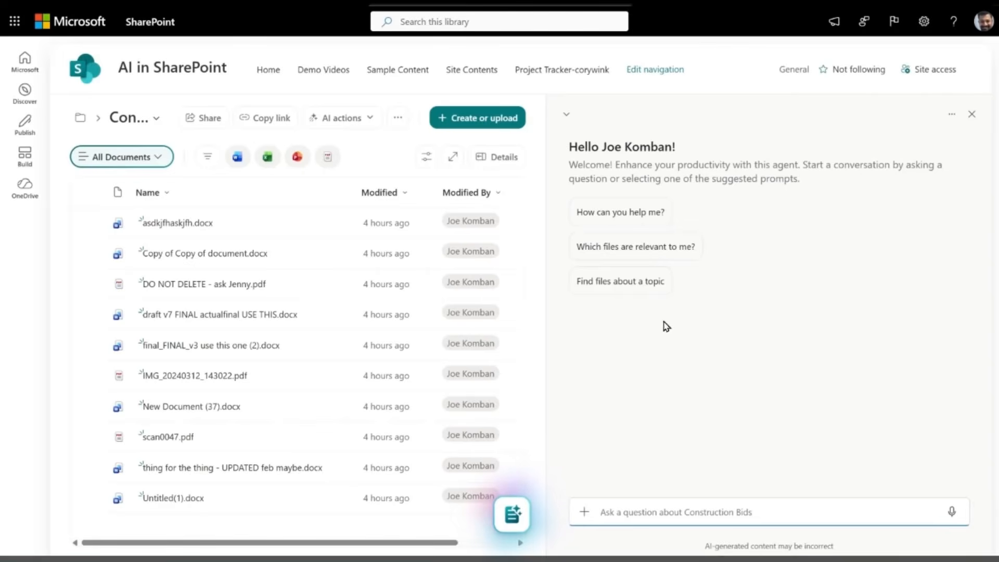
- Have the agent rename the folder's files by content with a bracketed type tag, company and project subject, under 60 characters, and approve the proposed names
text(Rename the files in this folder using these rules:  Read each file's content and pick a name that reflects what the document is about. Start the name with a document type tag in brackets — one of: [Bid], [Eng Manual], [Inspection Report]. After the tag, include the bidding company name and project subject, separated by a dash. Use sentence case: only the first word capitalized, plus proper nouns and acronyms (HVAC, ASTM, etc.). Keep the full filename under 60 characters, including the tag and extension.)
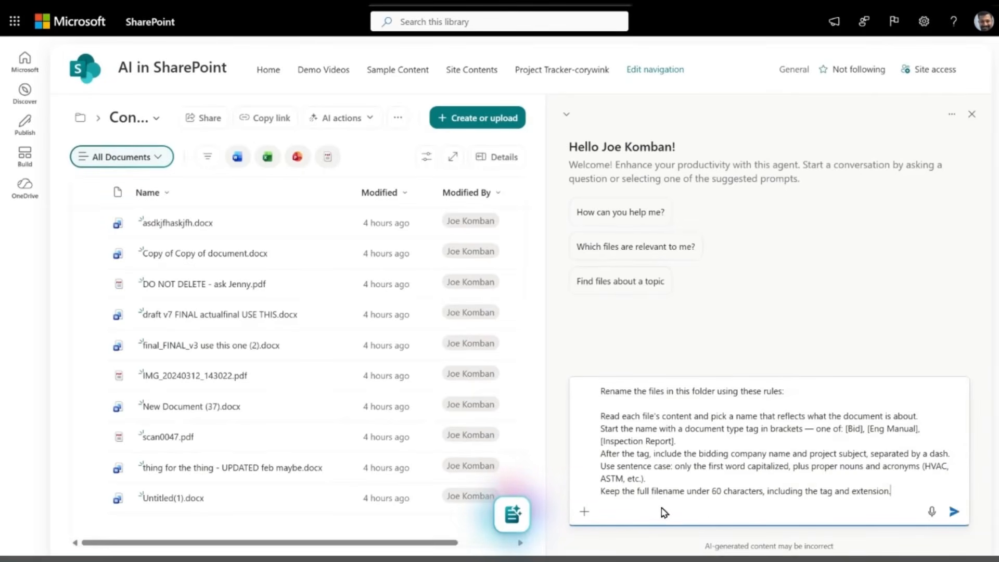
click(951, 513)
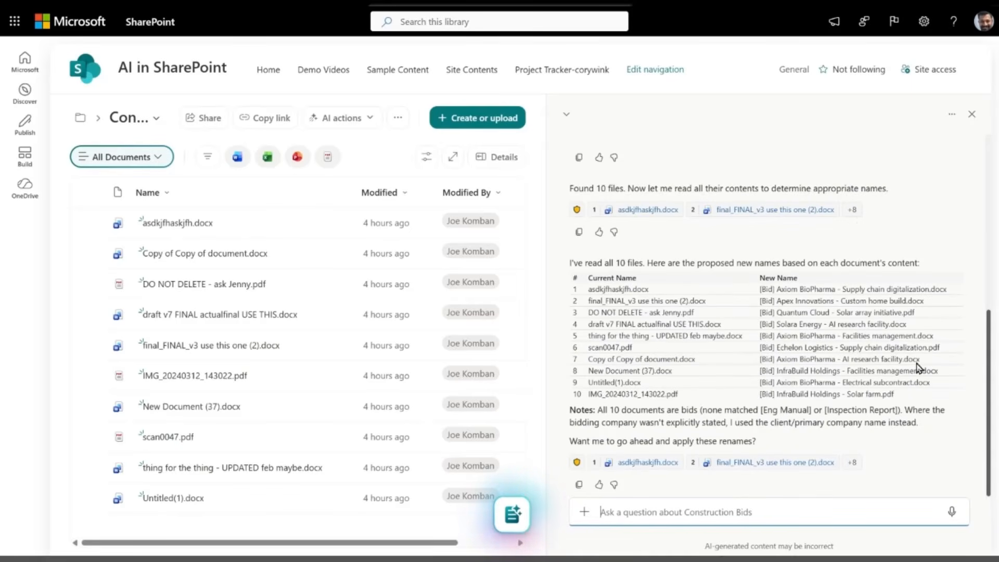
click(758, 515)
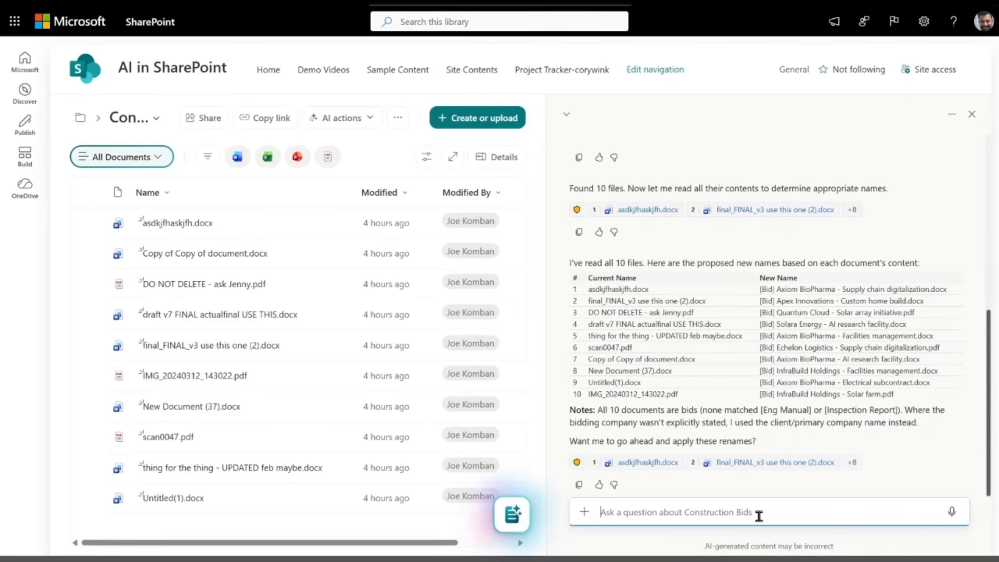
text(yes)
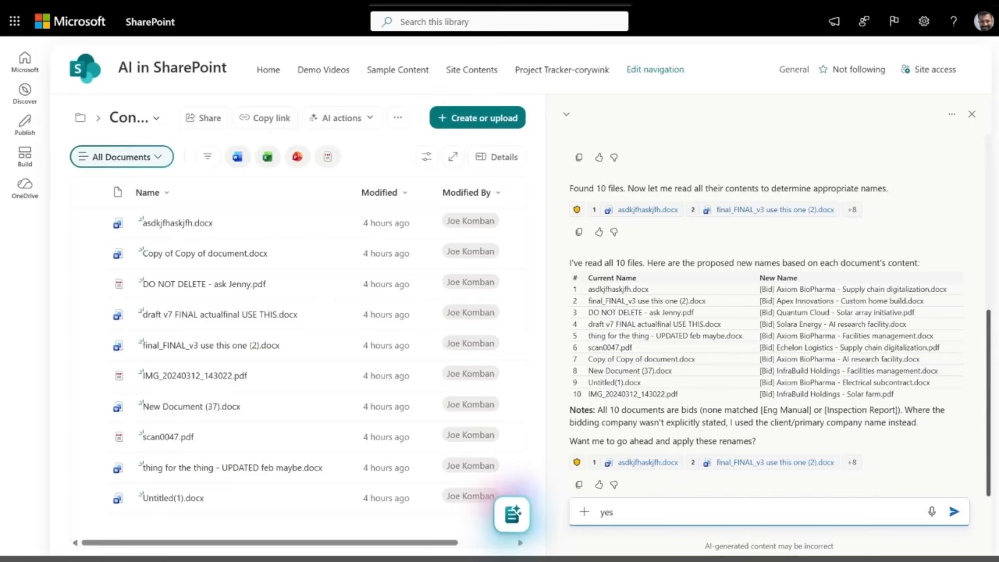
key(Return)
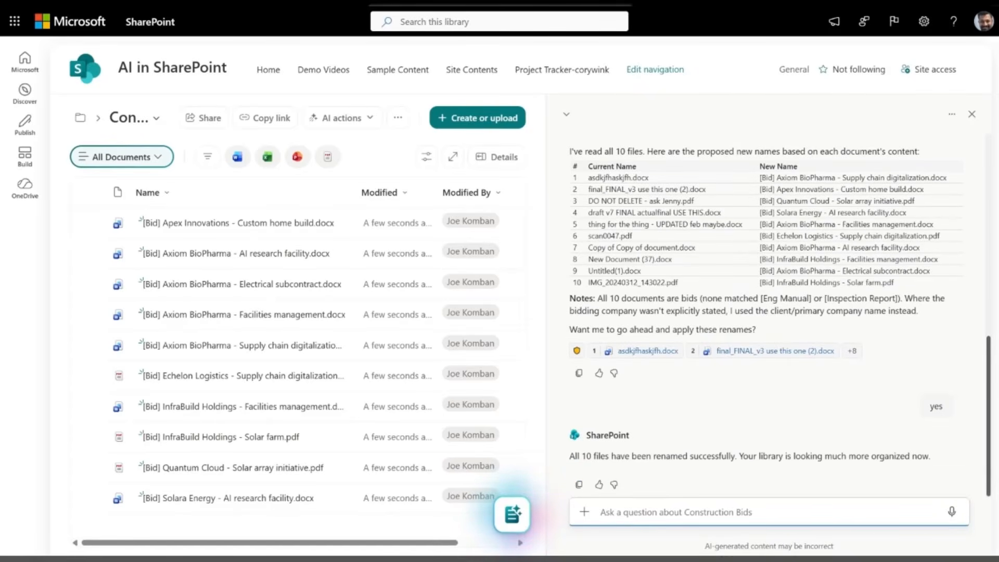
- Ask the agent to save the renaming process as a skill and approve its proposed skill definition
text(awesome. Can you save it as a skill?)
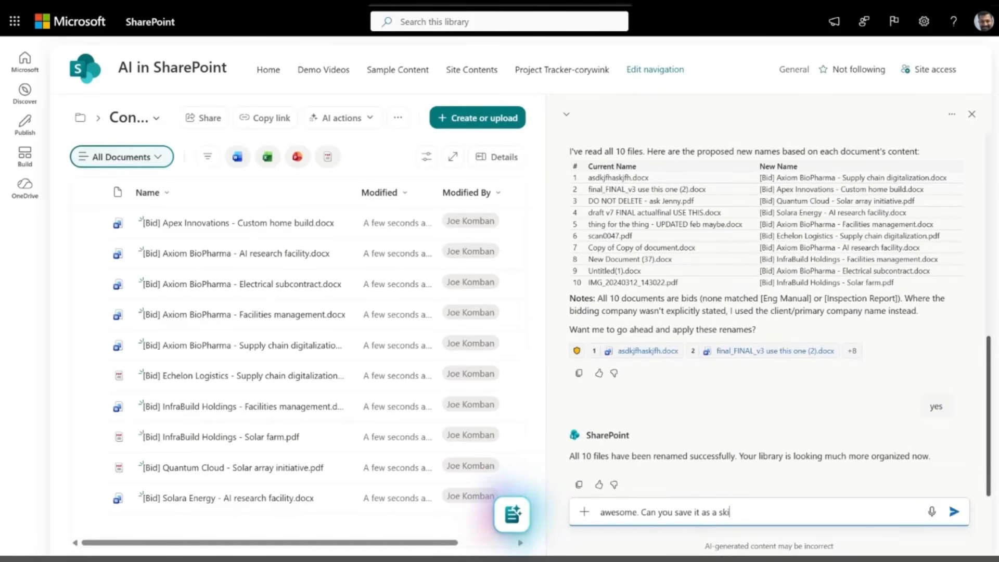
key(Return)
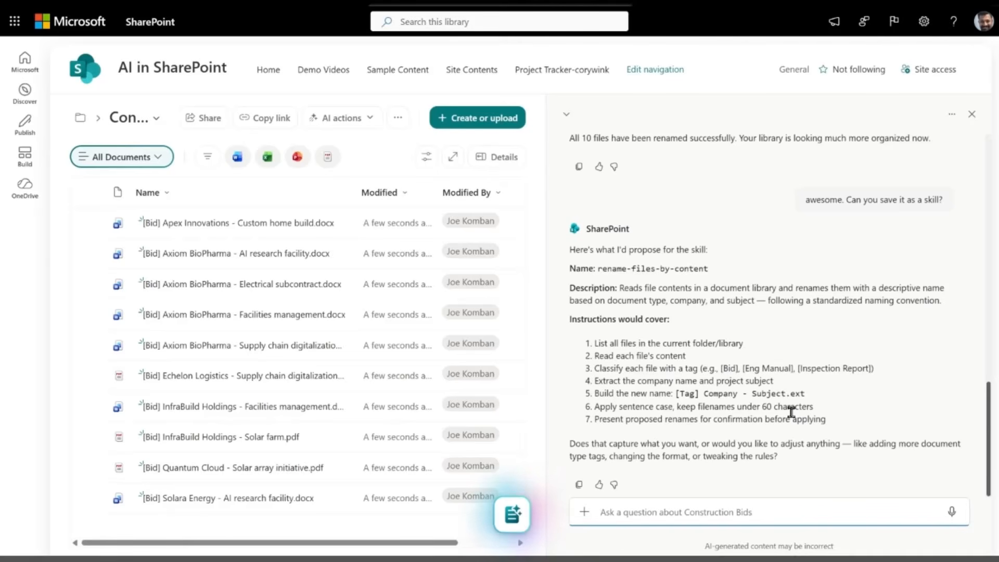
click(747, 512)
text(ssave it!)
key(Return)
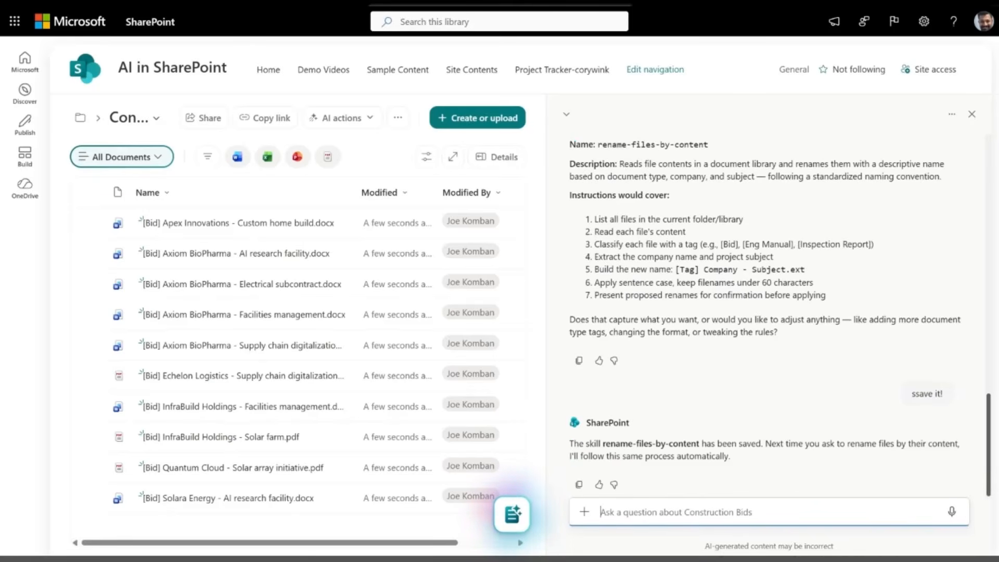
mouse_move(503, 547)
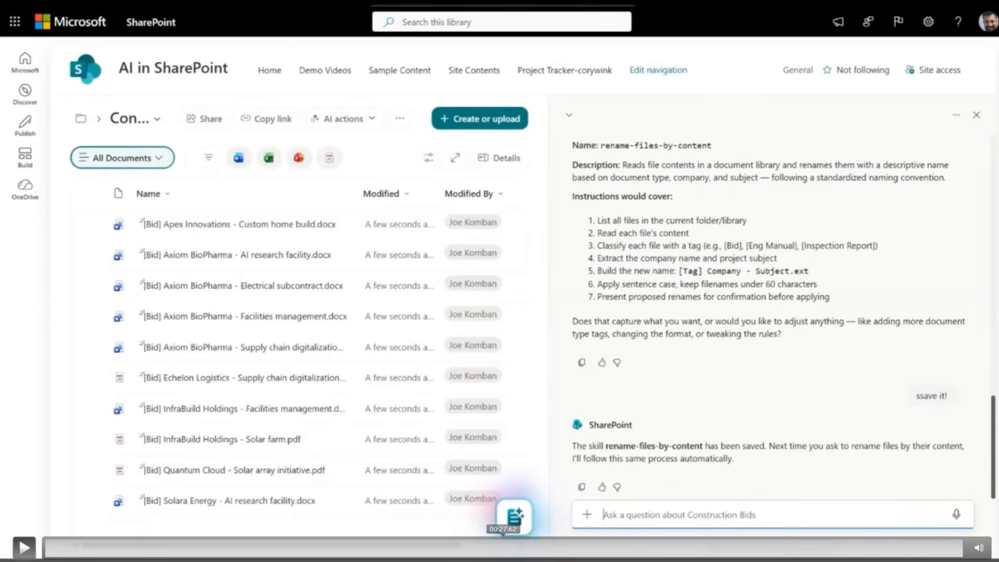
key(space)
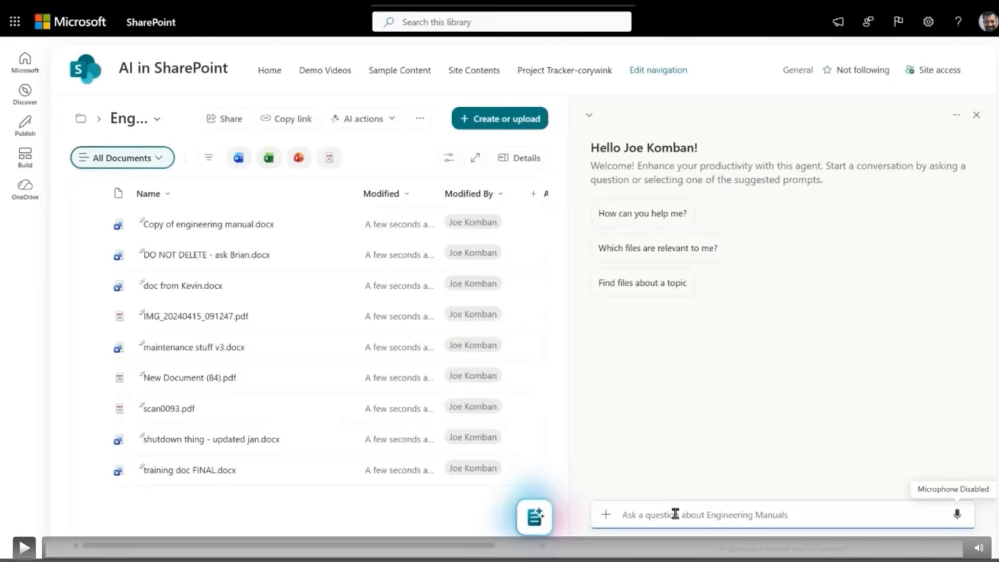
- Run the rename files by content skill on the Engineering Manuals library, widen the chat pane, and approve the proposed renames
text(run th)
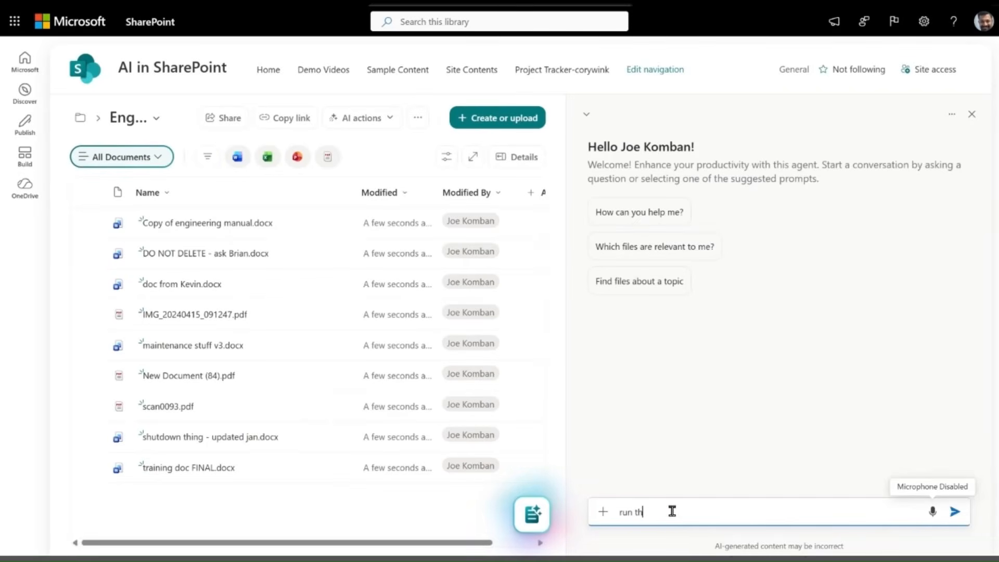
text(e rename files by content skill)
key(Return)
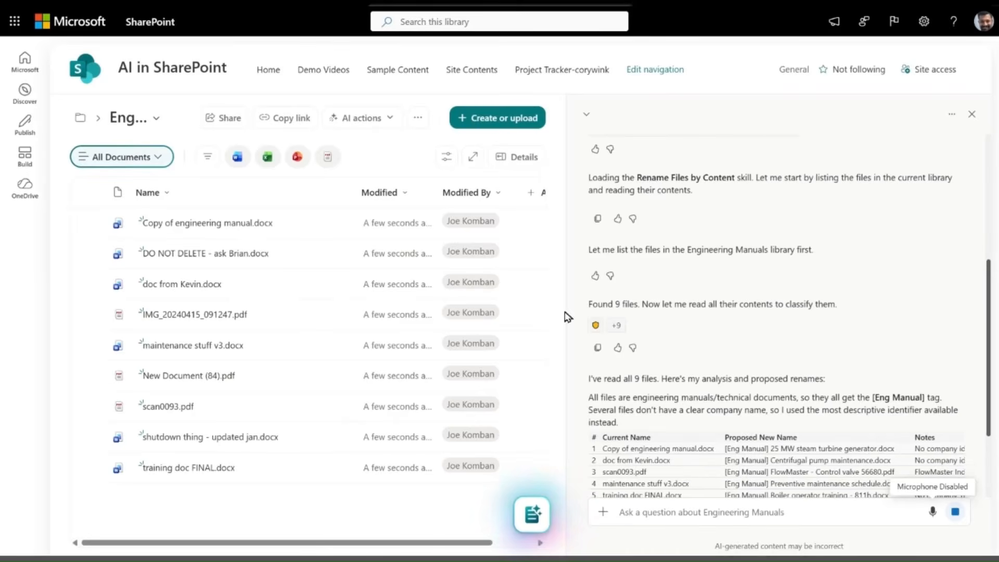
drag(566, 316, 497, 312)
click(724, 512)
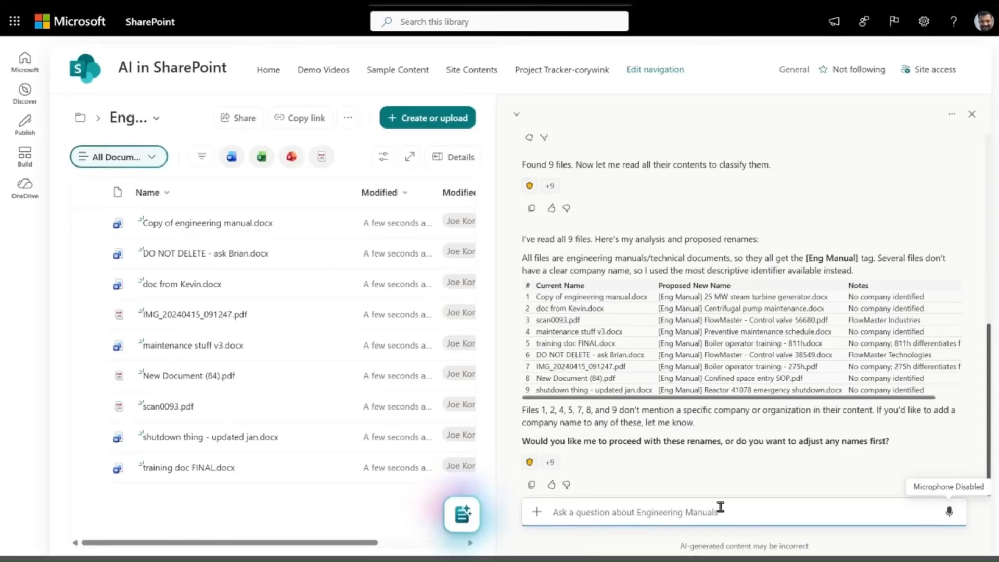
text(yes)
key(Return)
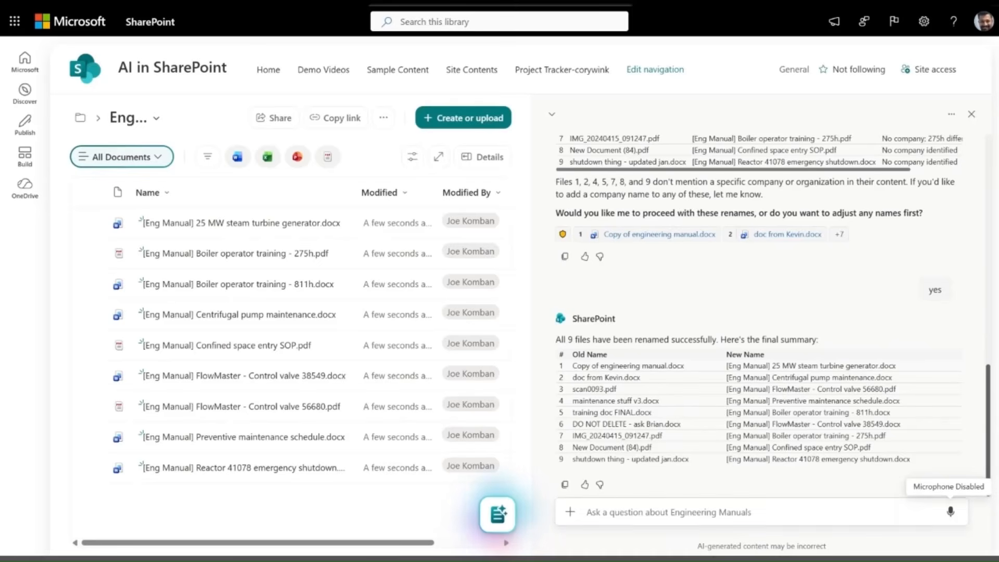
- Ask the agent for a report of the before and after file names with the reason for each new name, stored in this folder
text(Can you create a report for what the file name was before vs after and reason for the new name and store it as a report in this folder.)
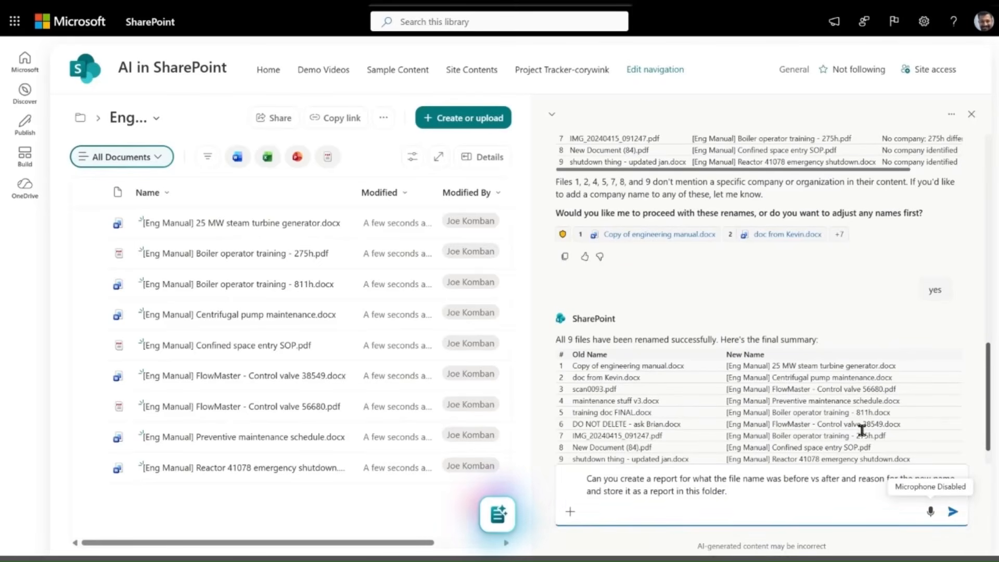
click(953, 511)
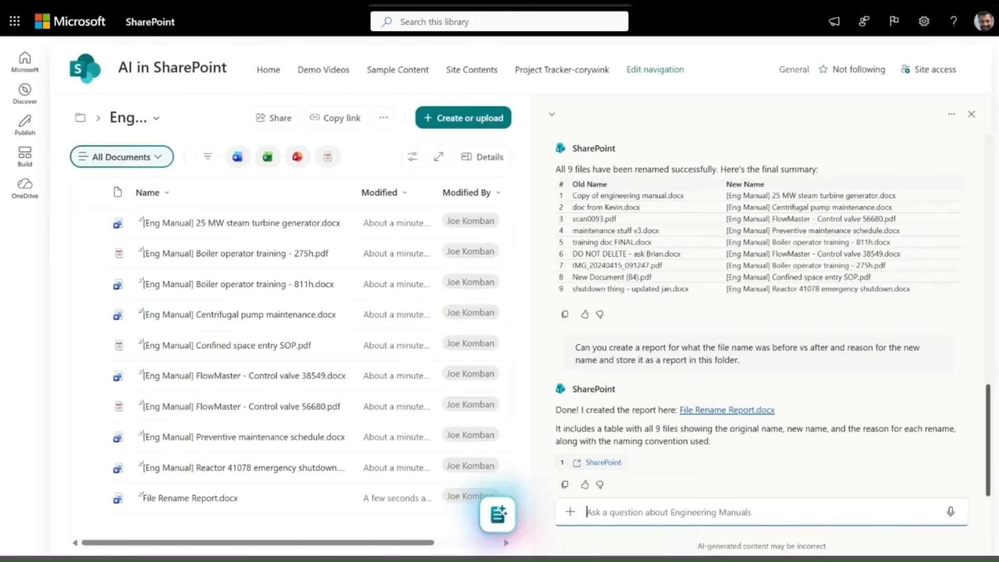
- Preview File Rename Report.docx and look through its rename summary table, then close the preview
click(316, 498)
click(301, 498)
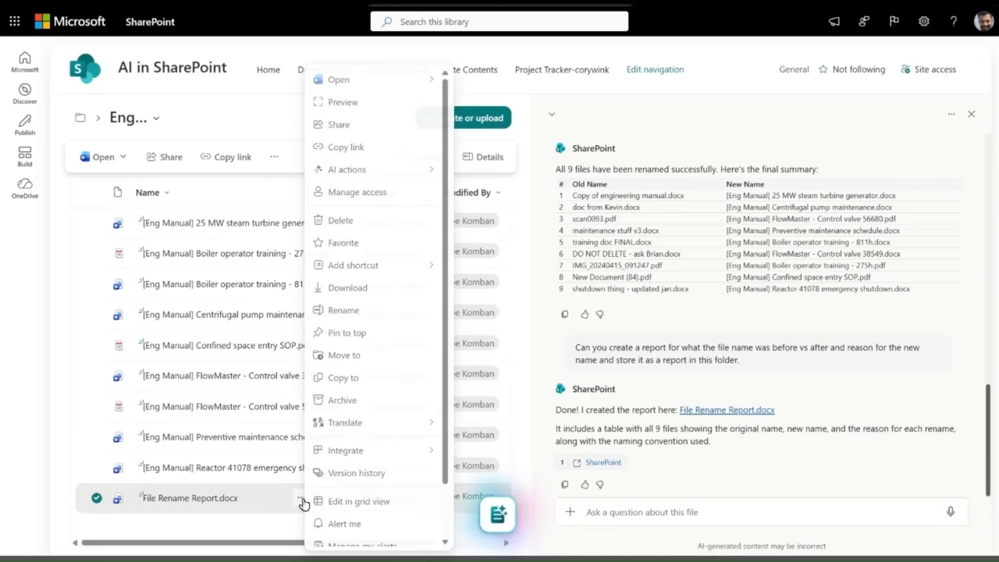
click(353, 102)
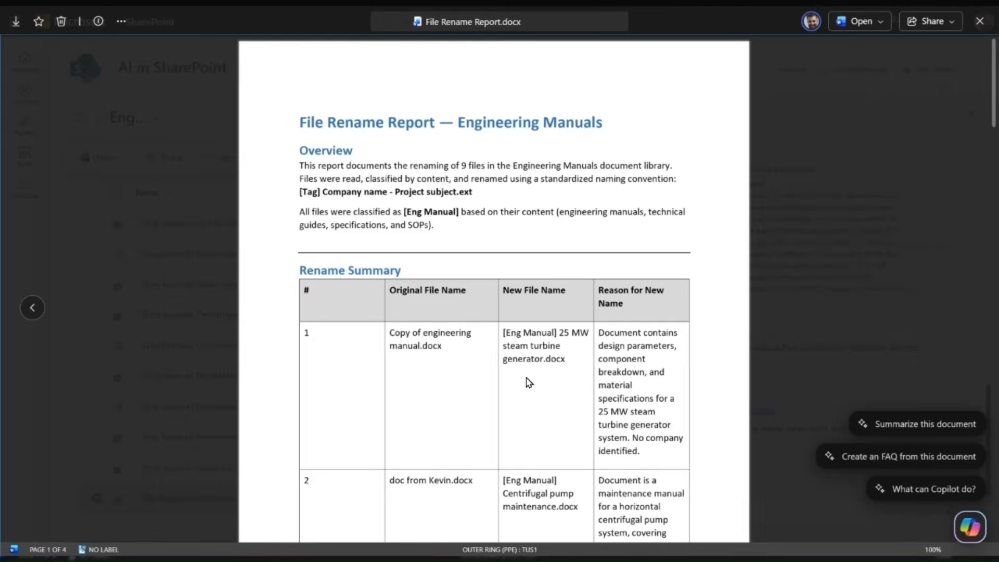
scroll(529, 383, down, 2)
scroll(529, 382, down, 18)
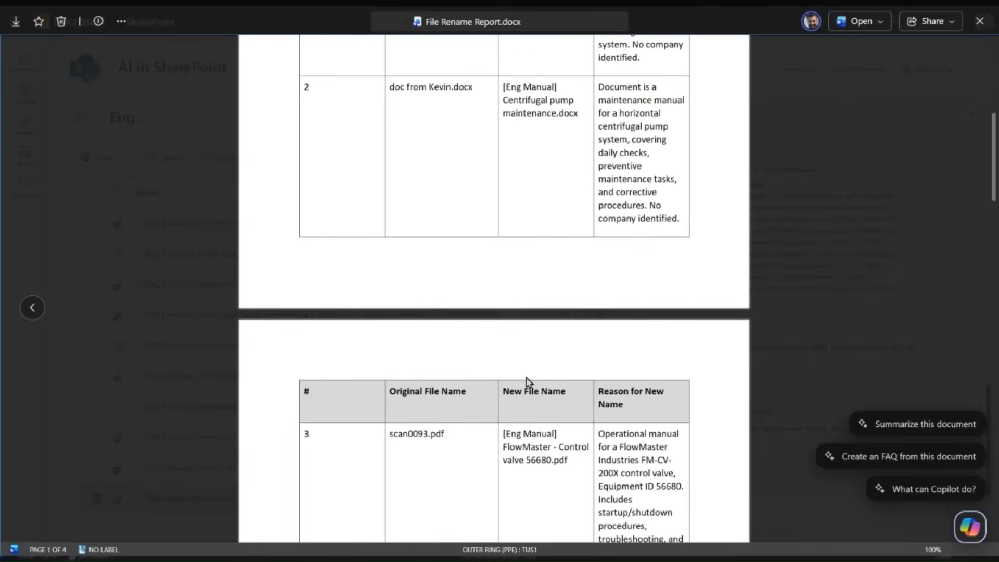
scroll(528, 399, down, 6)
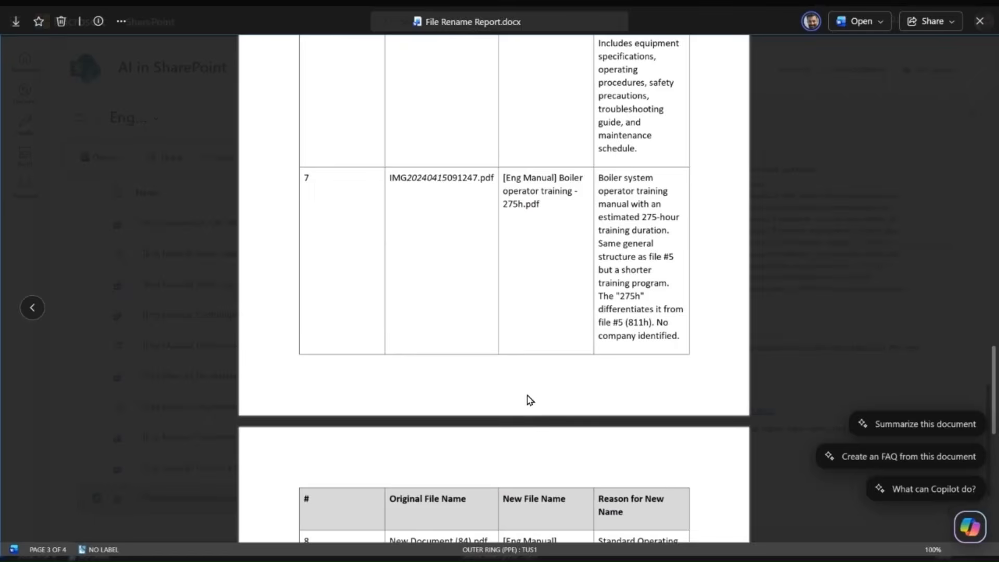
scroll(529, 399, up, 7)
click(979, 21)
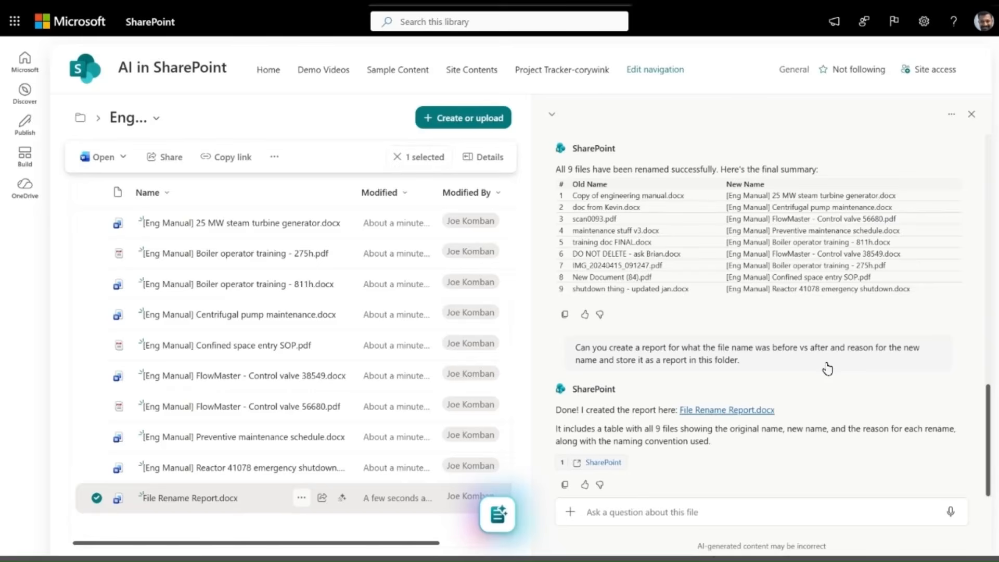
- Ask the agent to update the skill accordingly, and deselect File Rename Report.docx in the library
click(736, 511)
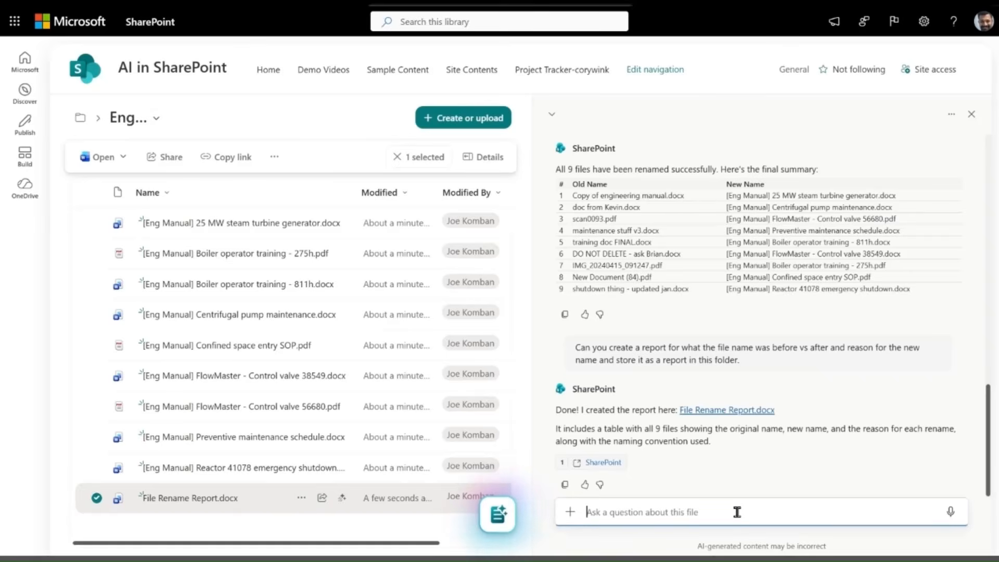
text(great. can y)
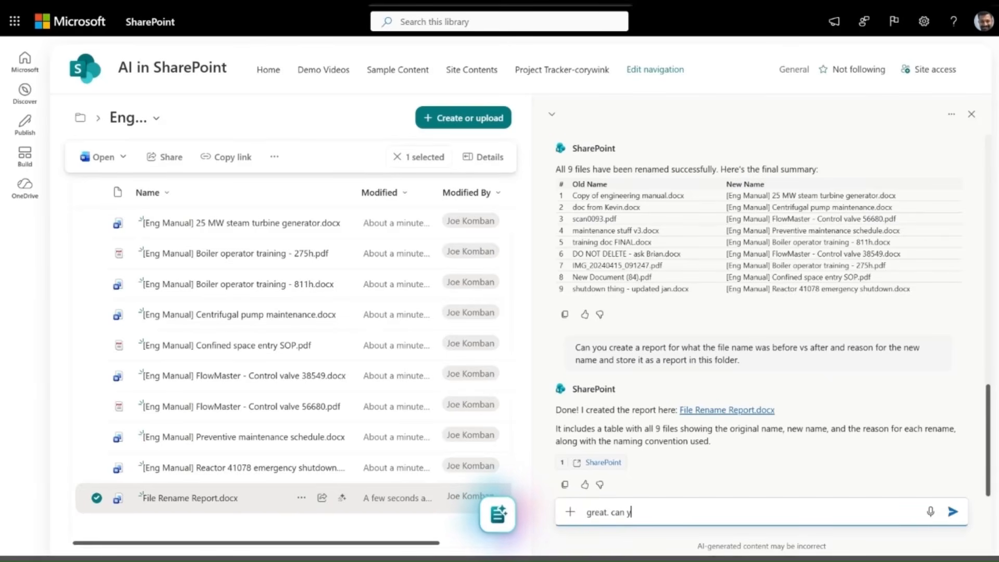
text(ou update the skill accordin)
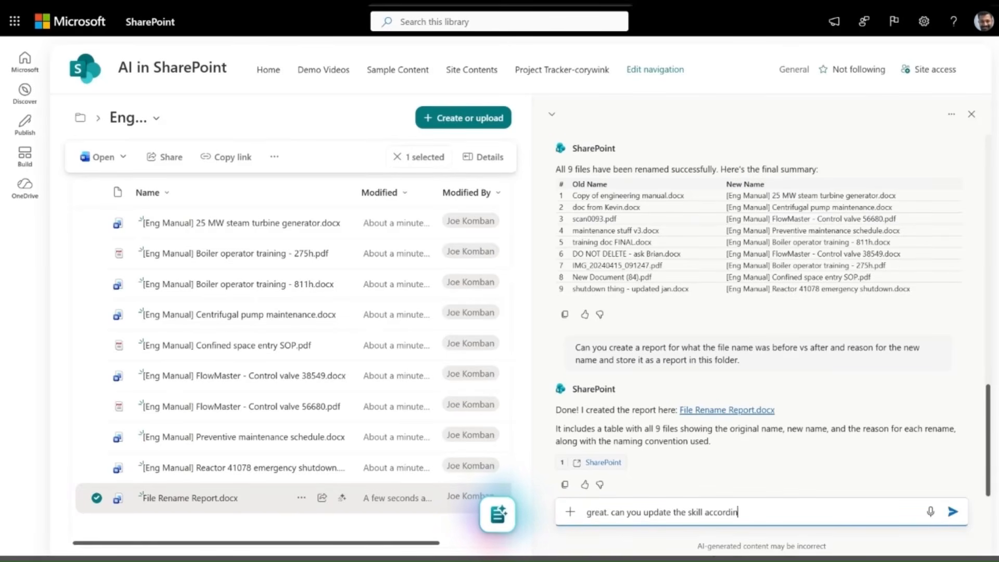
text(gly)
key(Return)
click(97, 498)
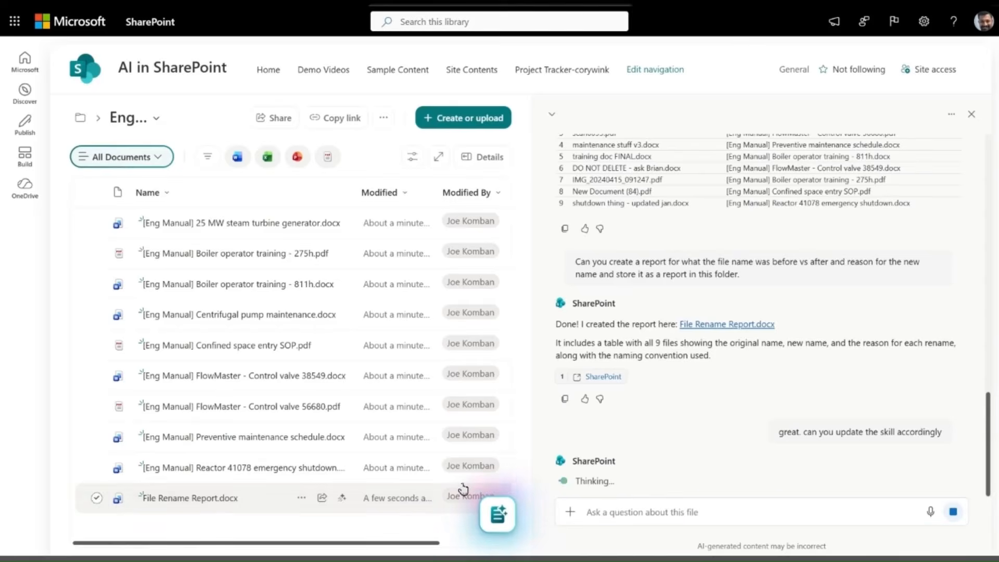